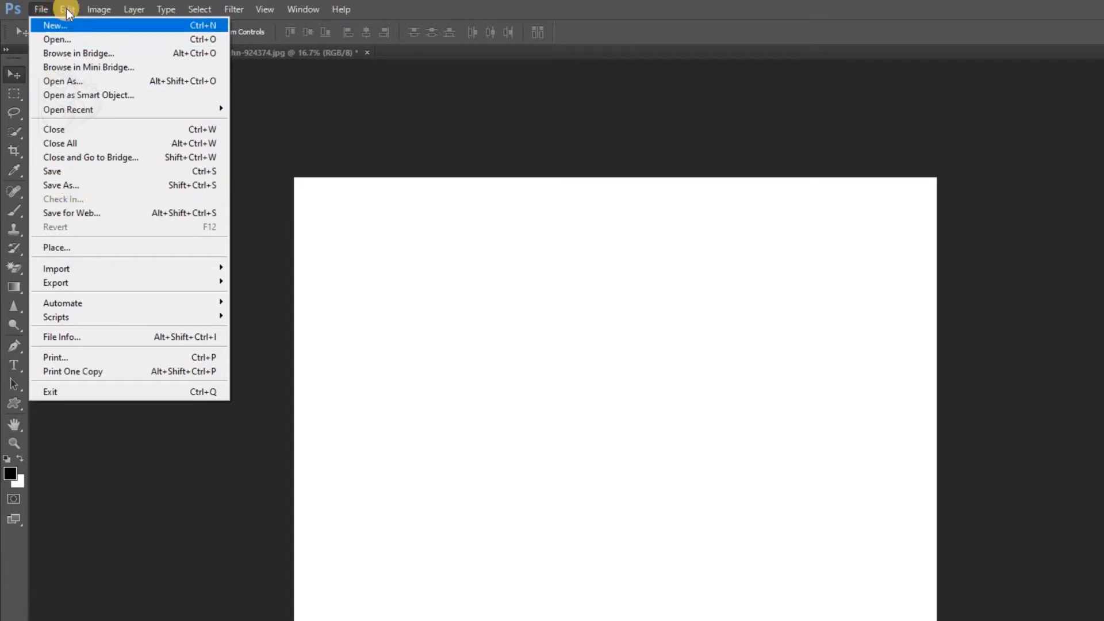
pyautogui.moveTo(72, 5)
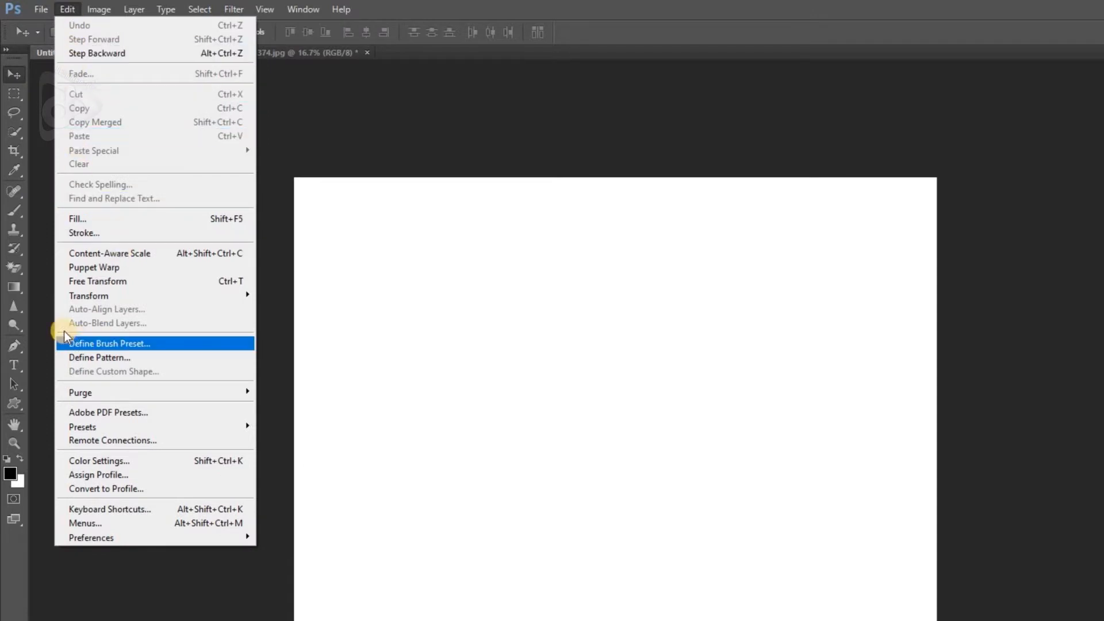
pyautogui.click(47, 317)
pyautogui.click(8, 216)
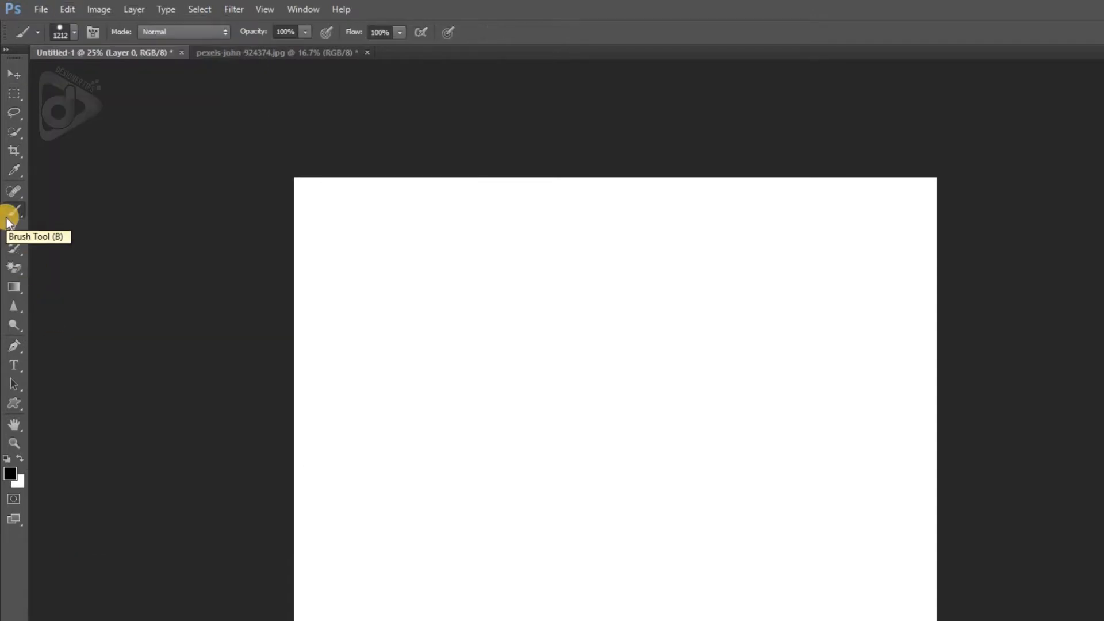
pyautogui.click(73, 31)
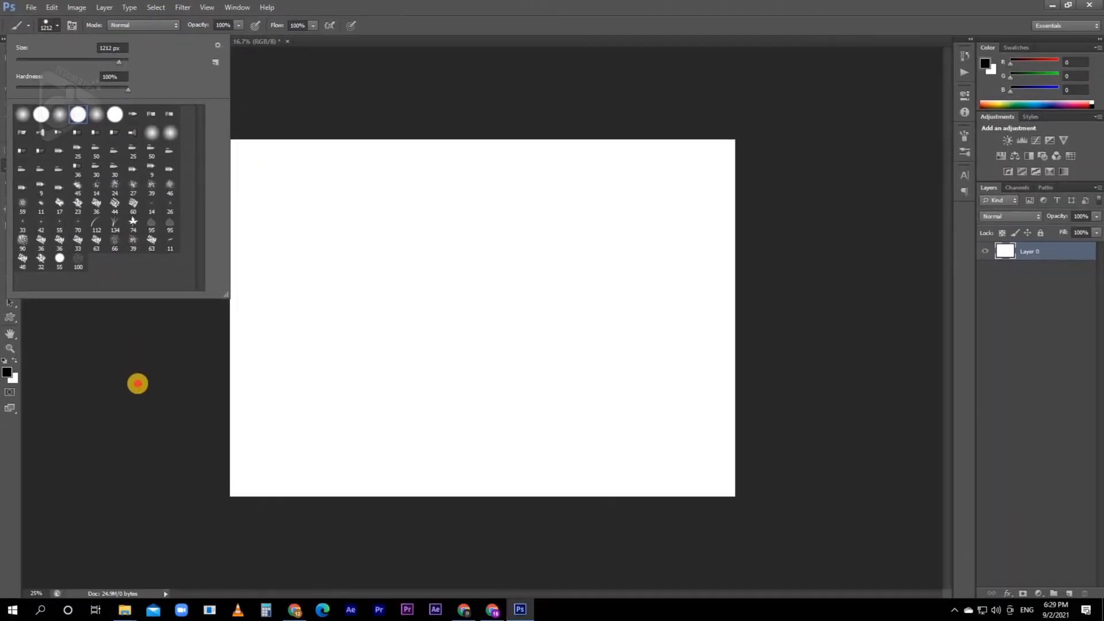
pyautogui.press('v')
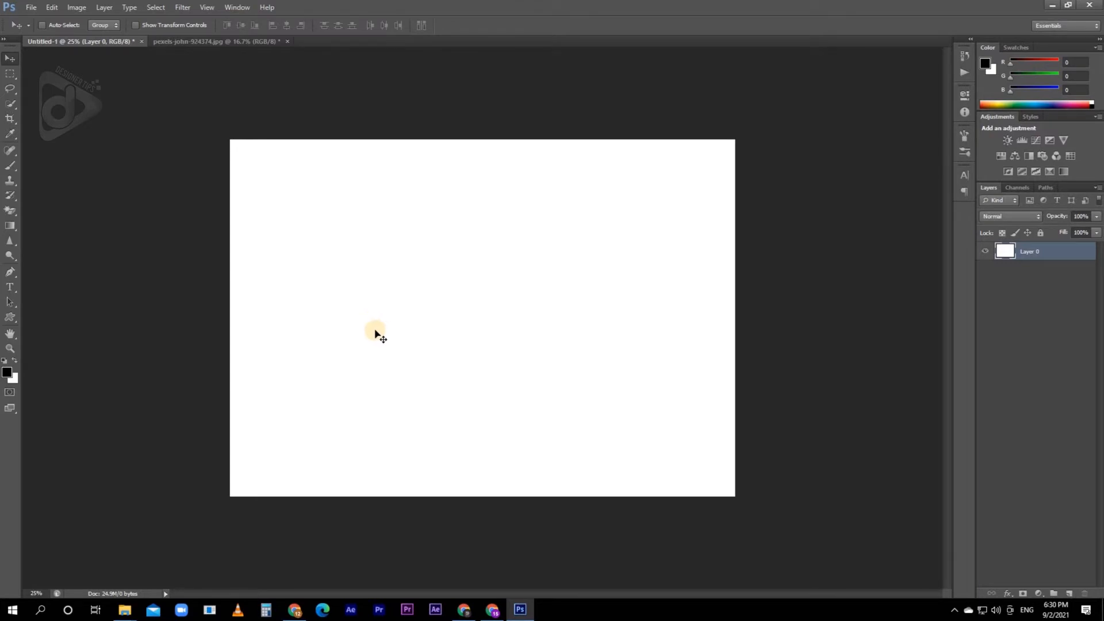
# - Draw the eight-petal flower custom shape in black, about 436 × 423 px, on the white canvas
pyautogui.click(16, 316)
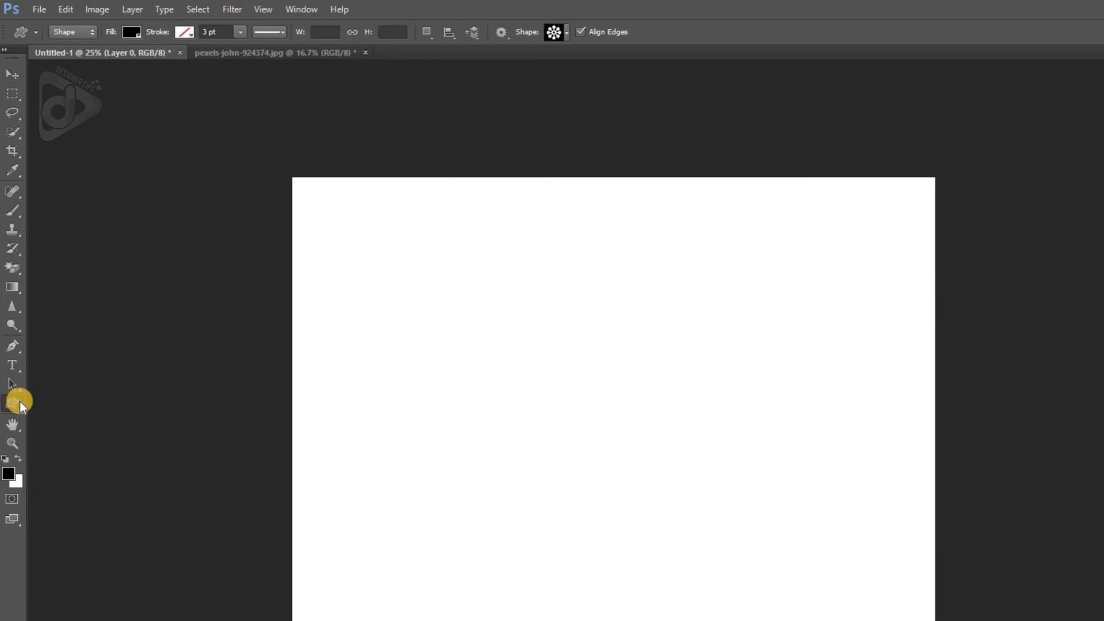
pyautogui.click(566, 32)
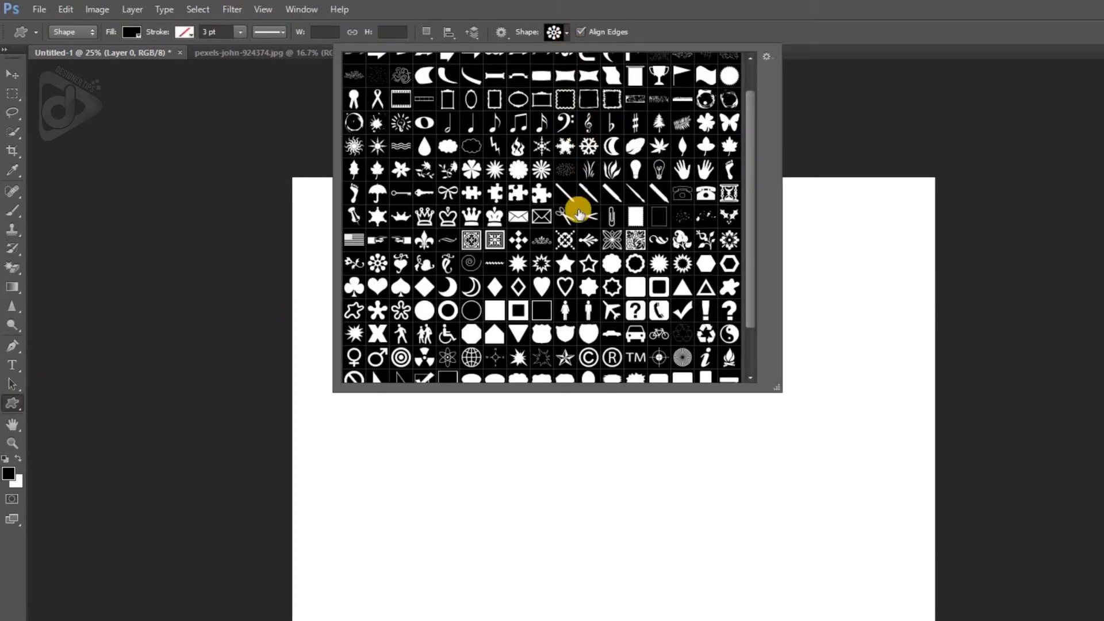
pyautogui.click(380, 266)
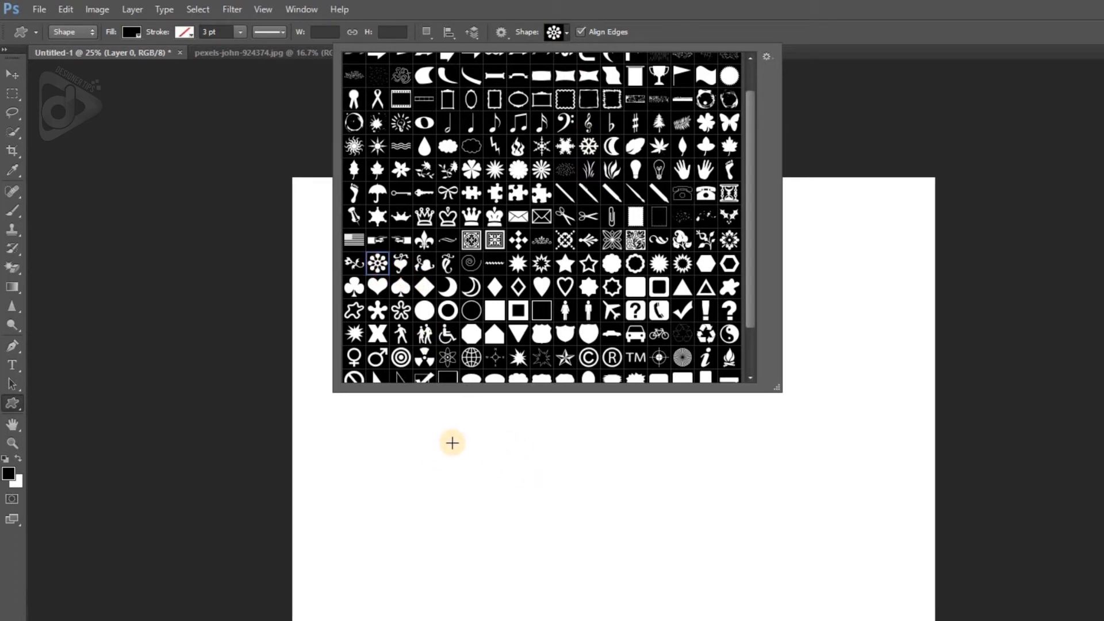
pyautogui.moveTo(452, 439); pyautogui.dragTo(530, 525)
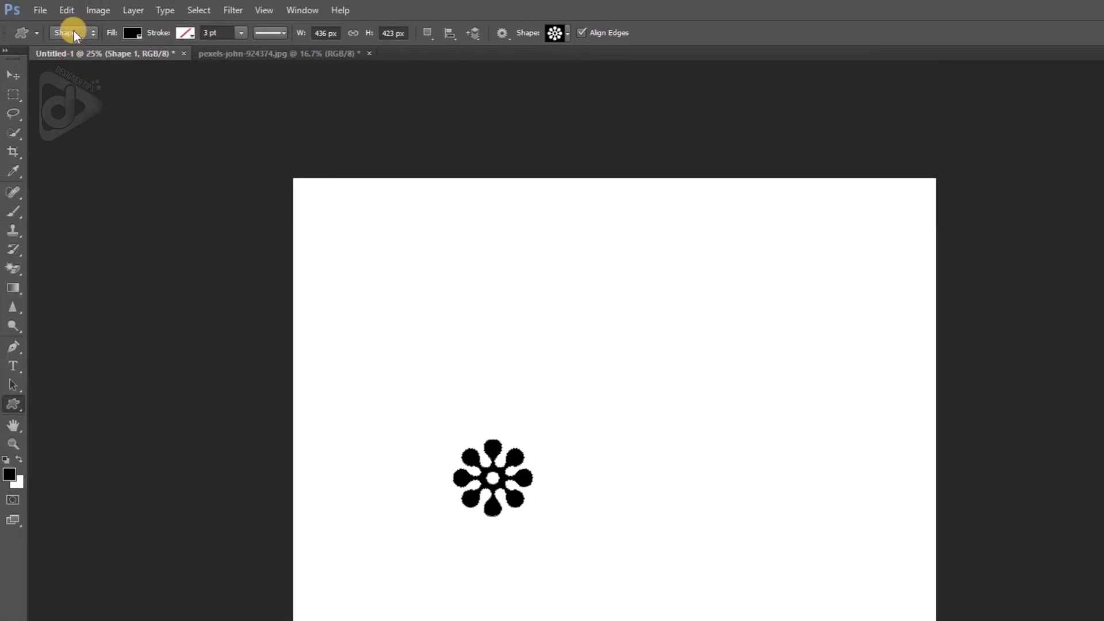
# - Define the flower shape as a brush preset named "Brush 100"
pyautogui.click(67, 10)
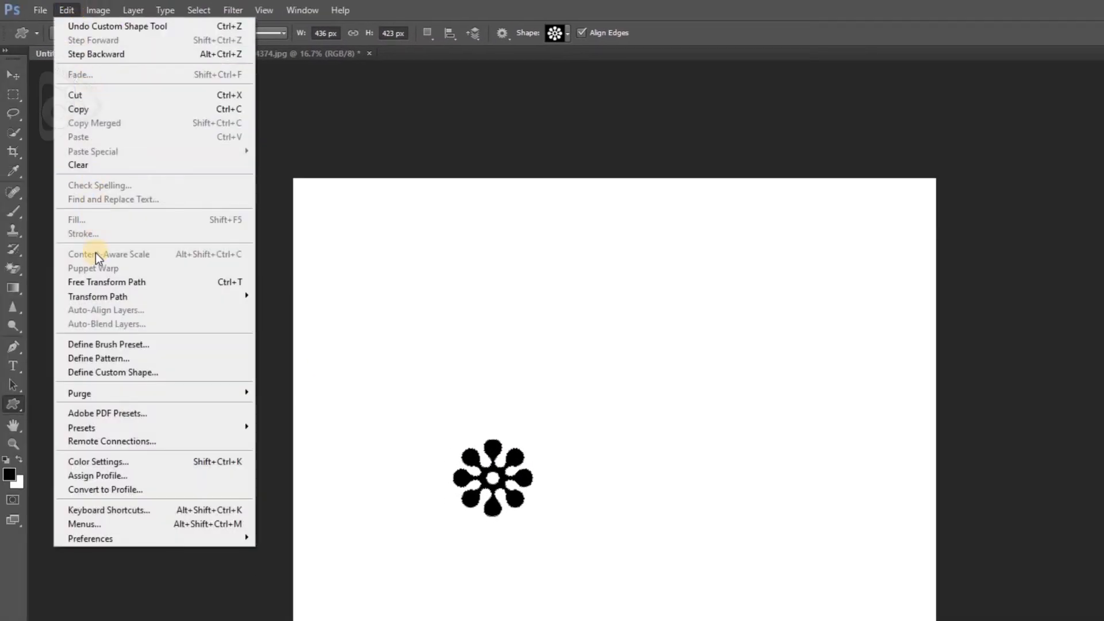
pyautogui.click(99, 344)
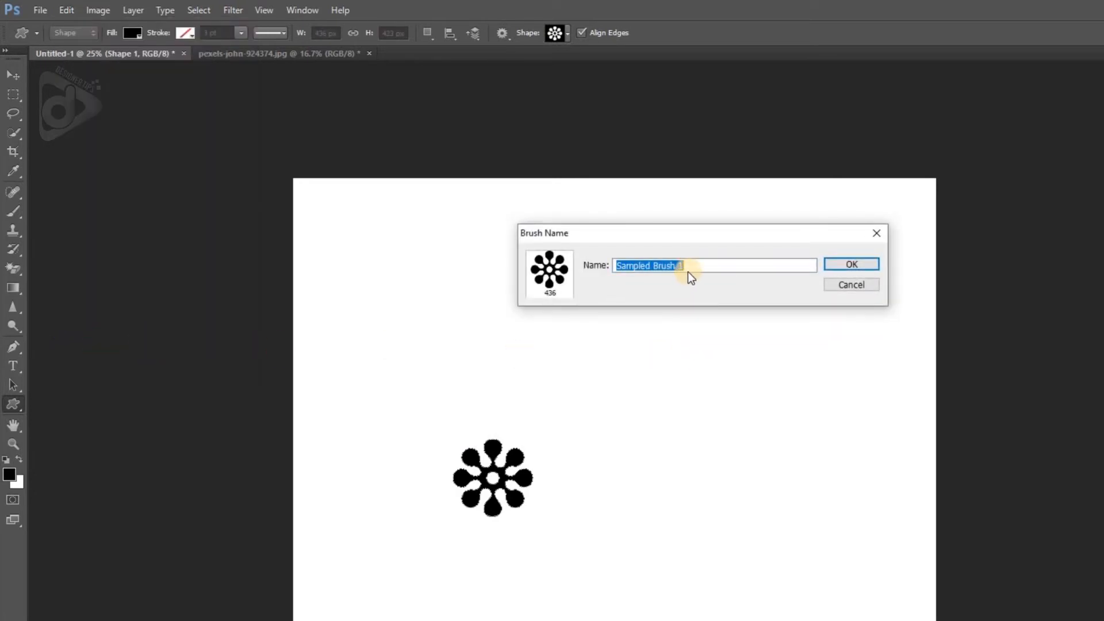
pyautogui.write('Brush 100')
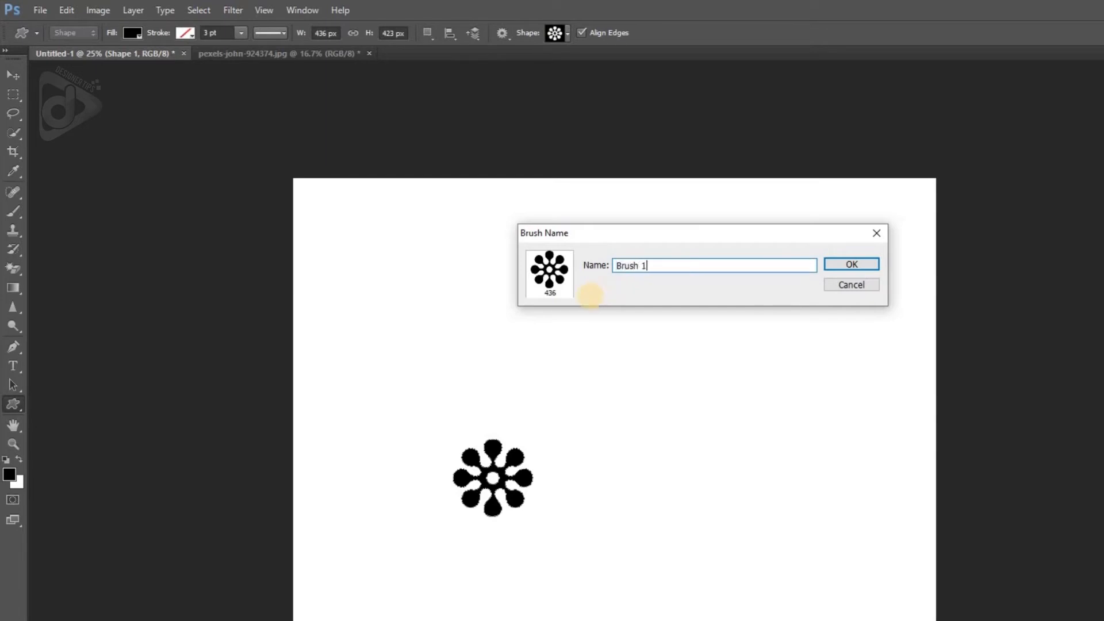
pyautogui.click(830, 263)
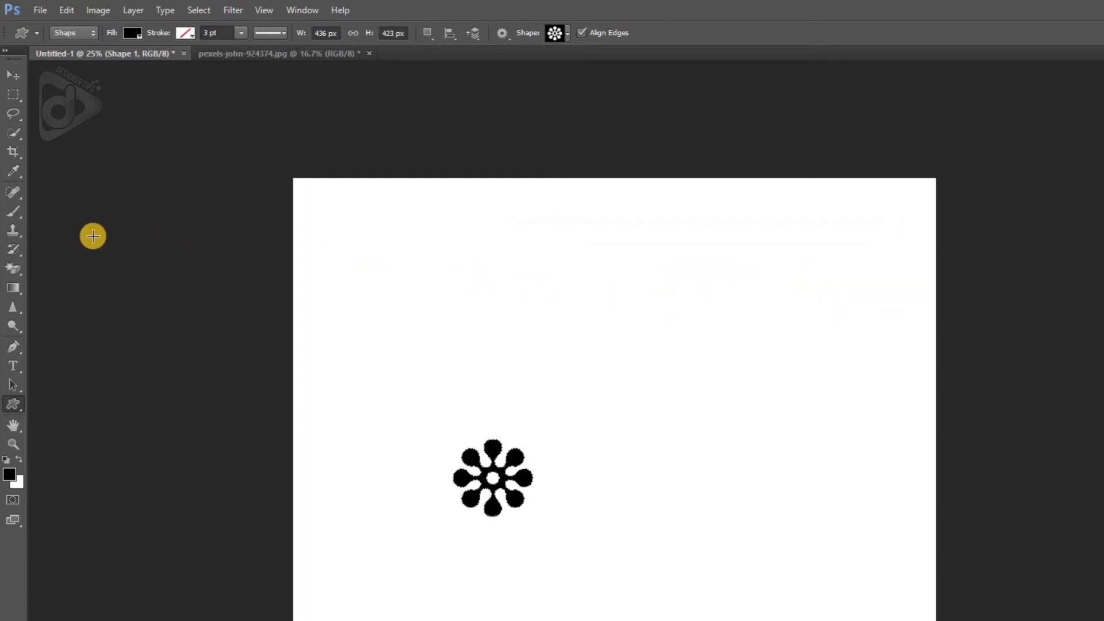
# - Activate the Brush tool with the newly defined 436 px flower preset
pyautogui.press('b')
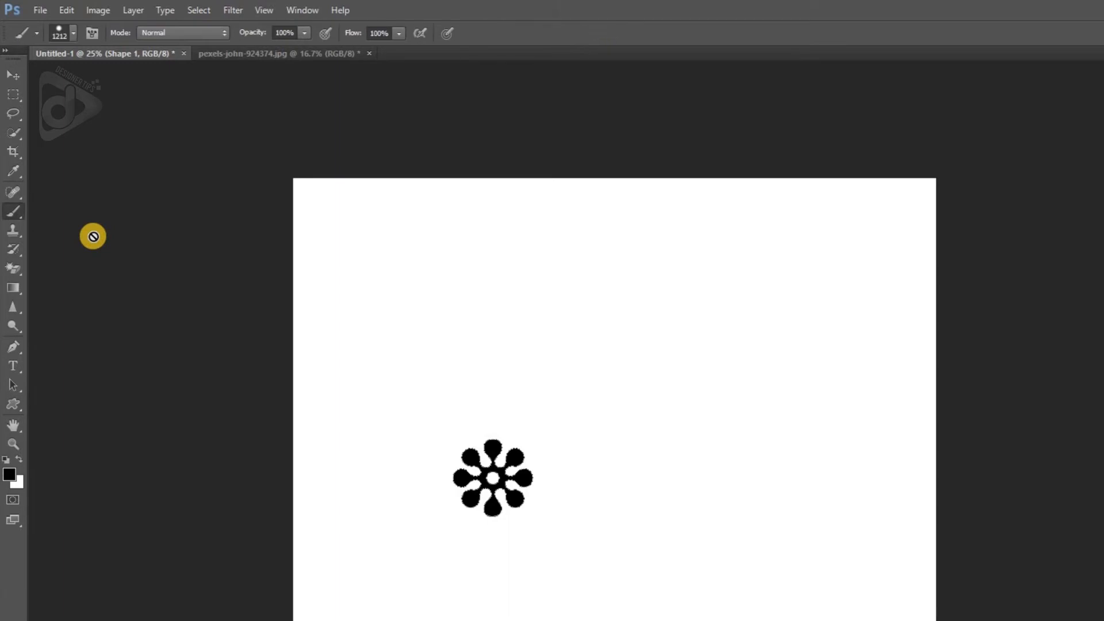
pyautogui.click(73, 34)
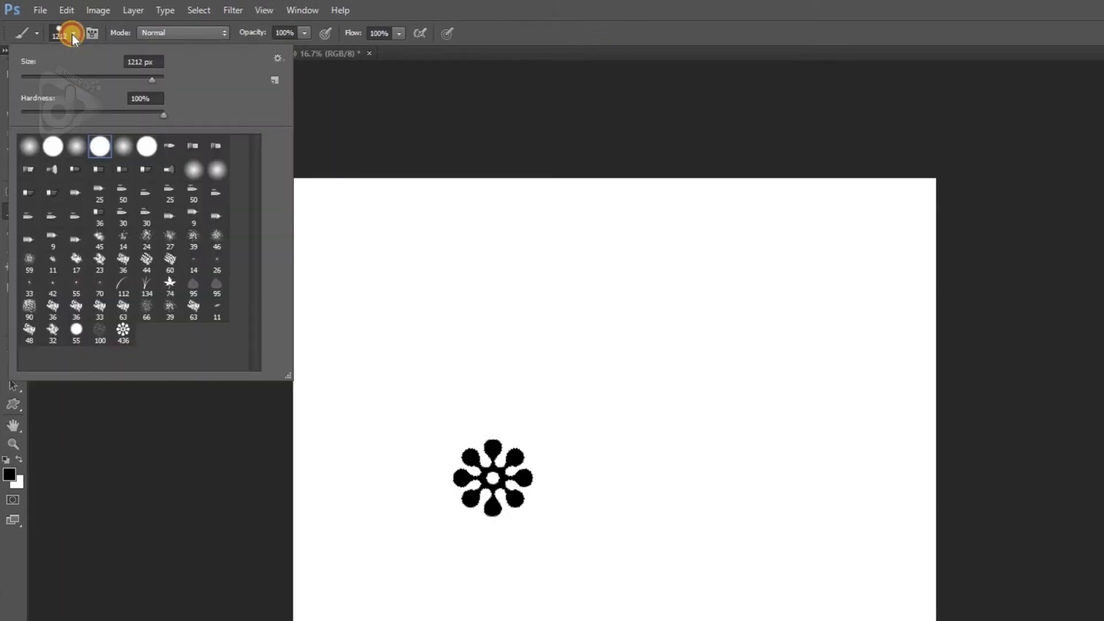
pyautogui.click(125, 332)
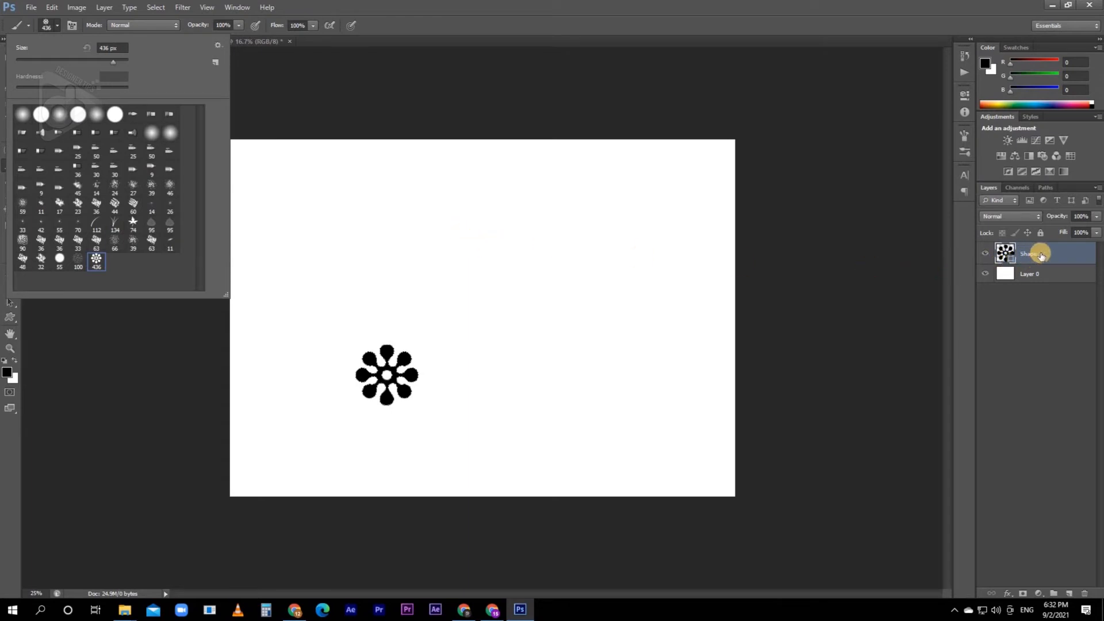
# - Delete the Shape 1 layer and add a new empty layer above Layer 0
pyautogui.click(1056, 256)
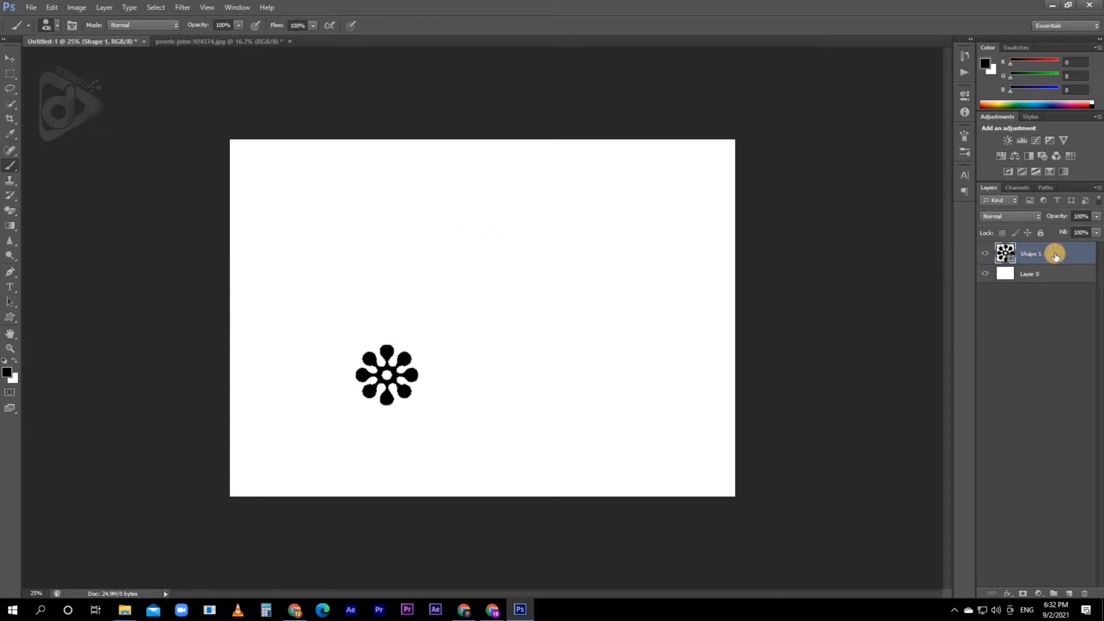
pyautogui.press('Delete')
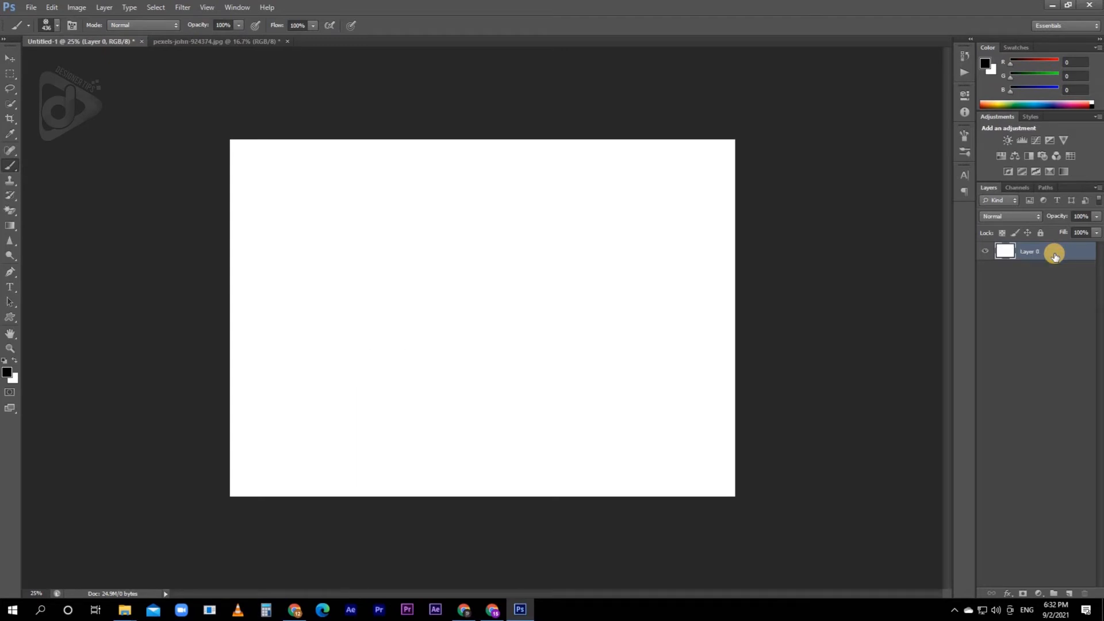
pyautogui.click(1069, 593)
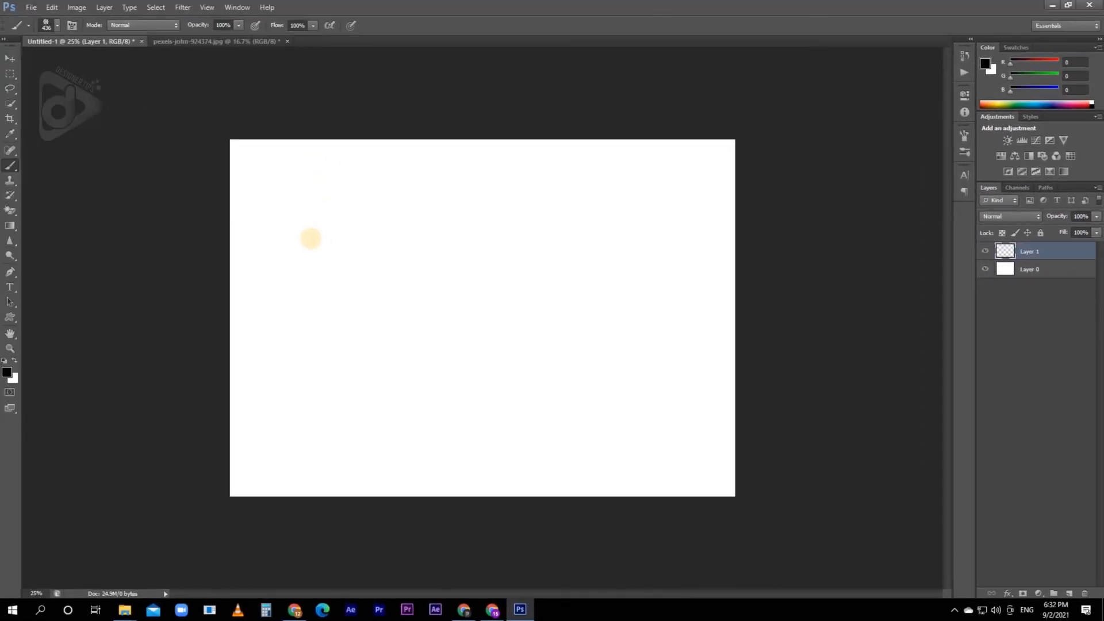
# - Stamp three black flowers in a row across the upper part of the canvas on the new layer
pyautogui.click(311, 238)
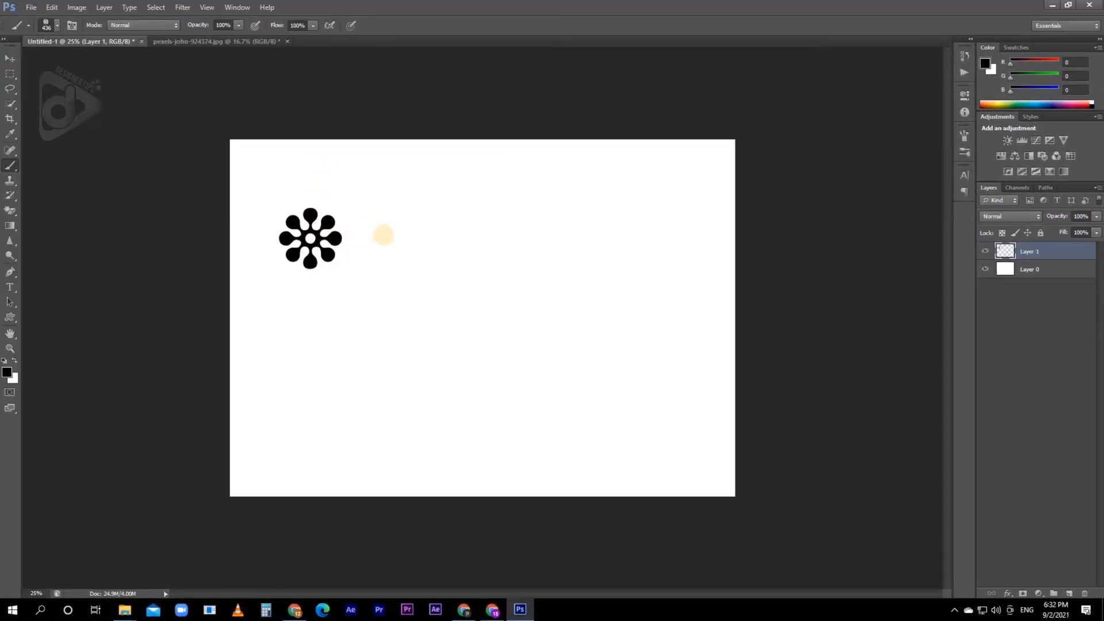
pyautogui.click(385, 235)
pyautogui.click(455, 233)
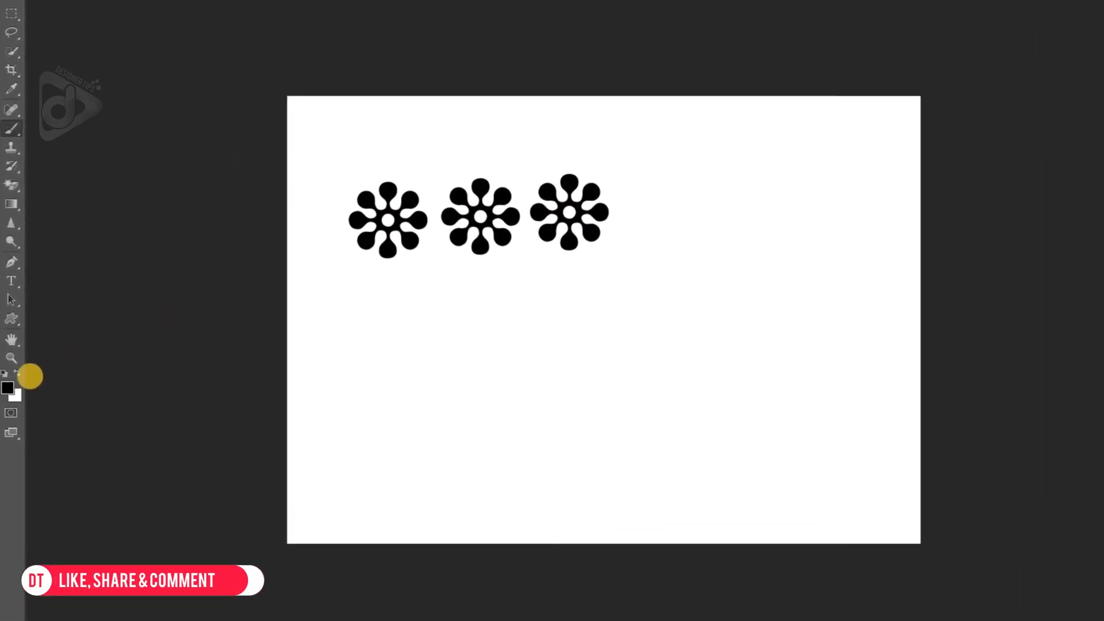
# - Set the foreground color to red (#e30f0f) and stamp three red flowers below the black row
pyautogui.click(9, 385)
pyautogui.click(934, 326)
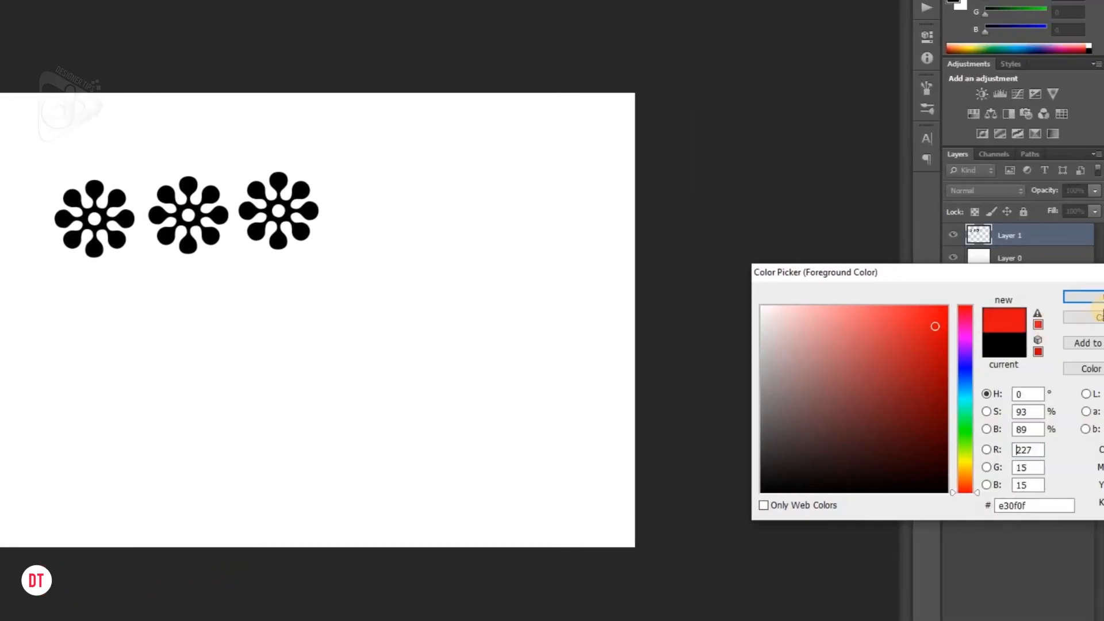
pyautogui.click(1083, 296)
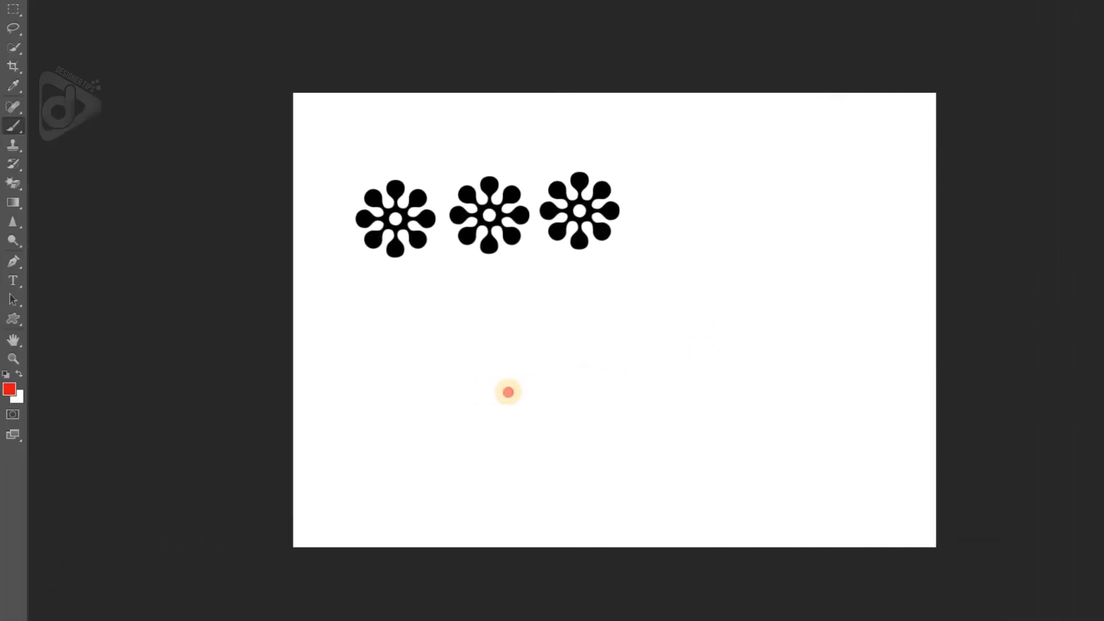
pyautogui.click(383, 392)
pyautogui.click(490, 374)
pyautogui.click(707, 368)
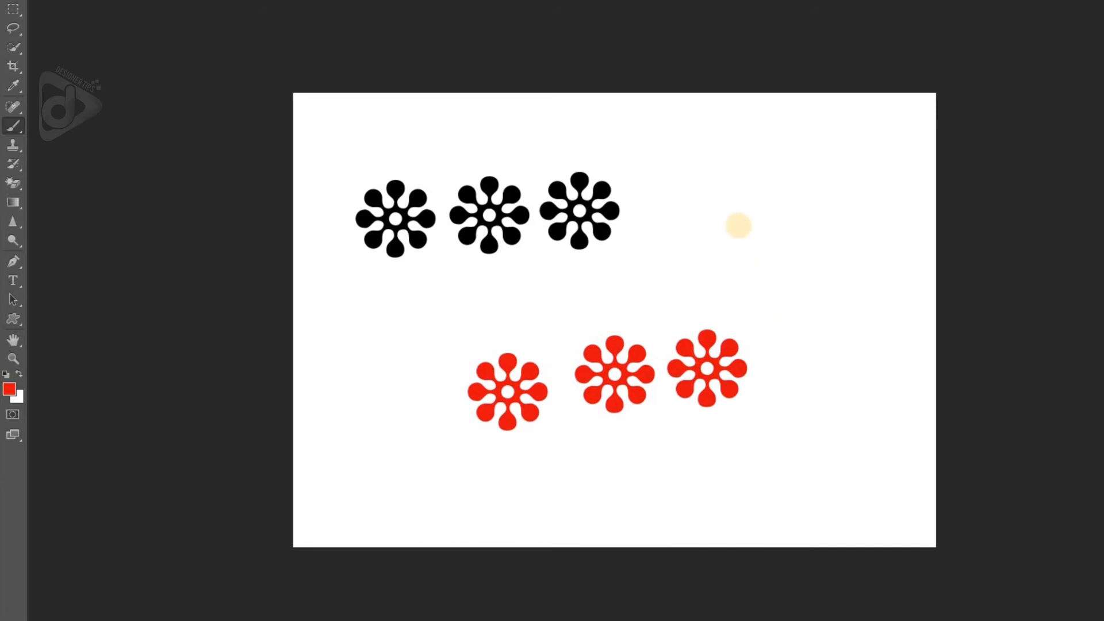
# - Paint a continuous looping stroke with the red flower brush around the lower half of the canvas
pyautogui.click(737, 224)
pyautogui.moveTo(725, 219)
pyautogui.mouseDown()
pyautogui.moveTo(836, 382)
pyautogui.moveTo(814, 475)
pyautogui.mouseUp()
pyautogui.moveTo(680, 502)
pyautogui.mouseDown()
pyautogui.moveTo(542, 429)
pyautogui.moveTo(499, 332)
pyautogui.moveTo(532, 287)
pyautogui.moveTo(664, 265)
pyautogui.moveTo(703, 303)
pyautogui.mouseUp()
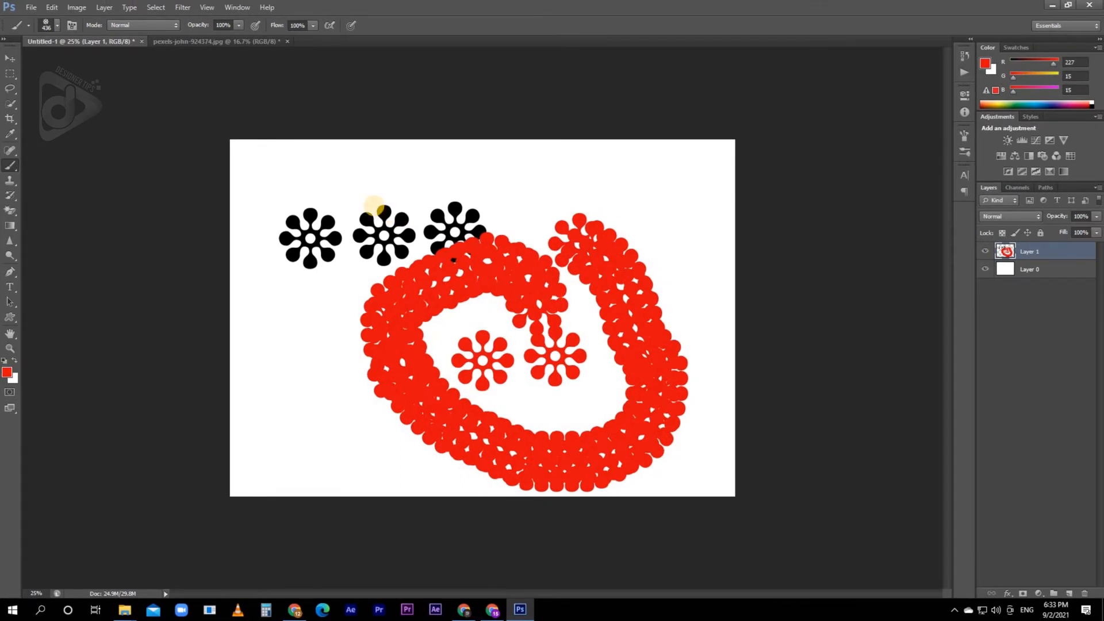
# - Switch to the pexels-john-924374.jpg document and convert its locked Background into a regular layer named Layer 0
pyautogui.click(231, 41)
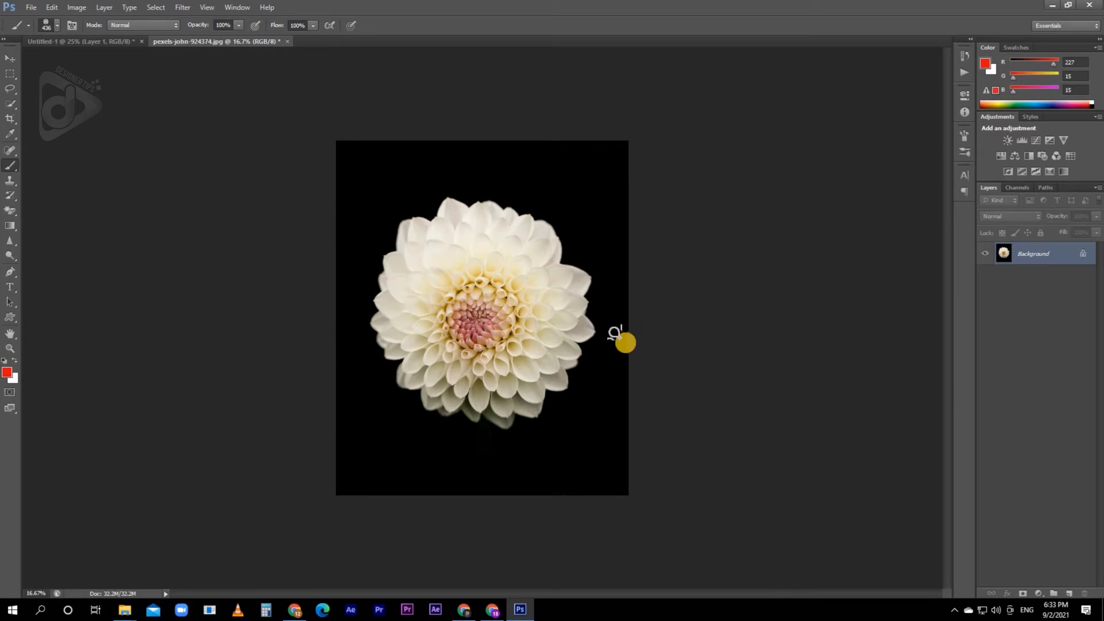
pyautogui.press('v')
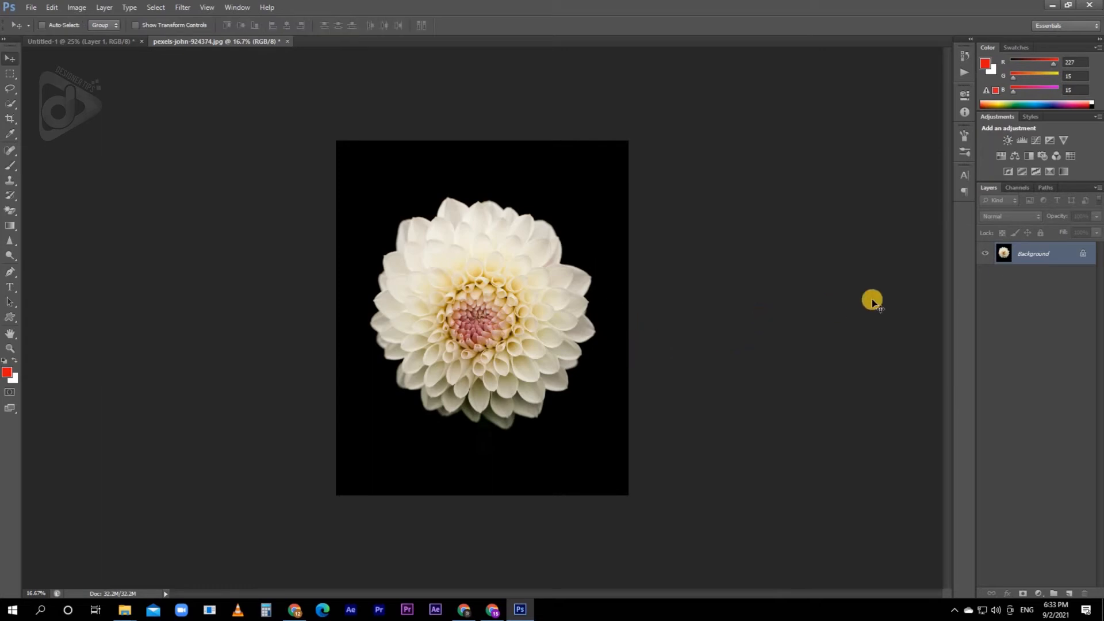
pyautogui.doubleClick(1066, 255)
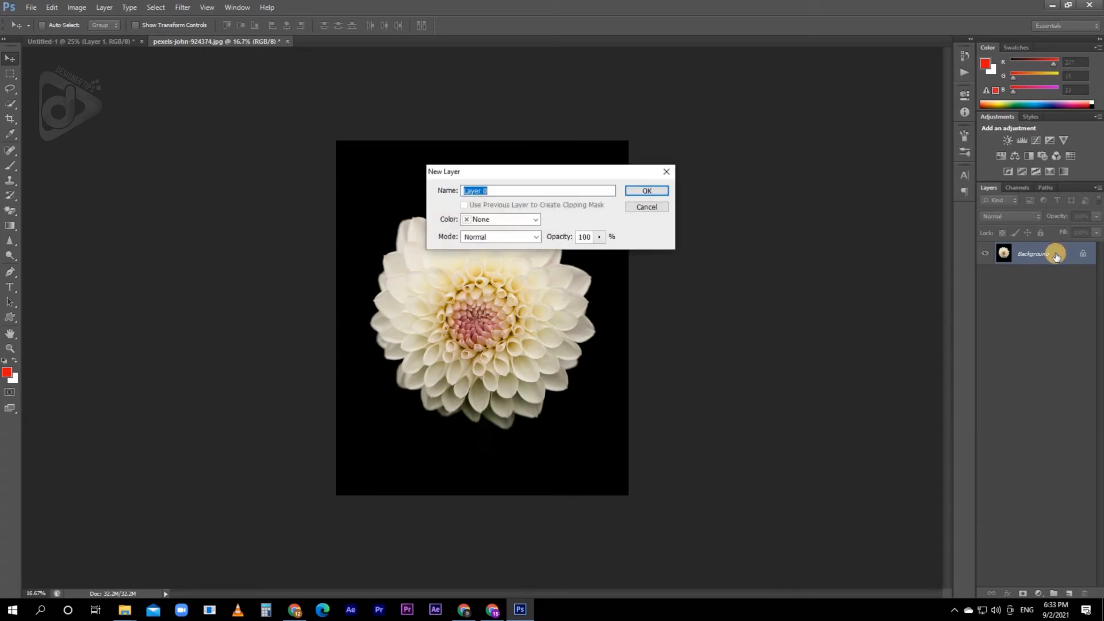
pyautogui.click(648, 191)
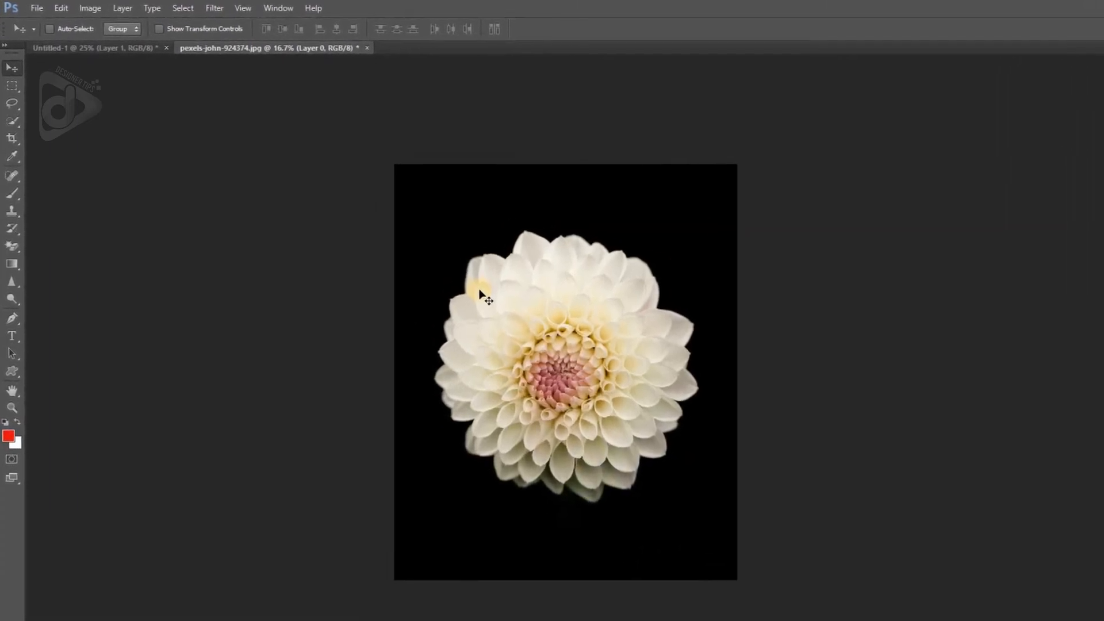
# - Erase the black background around the dahlia with the Magic Eraser tool at tolerance 32
pyautogui.click(12, 266)
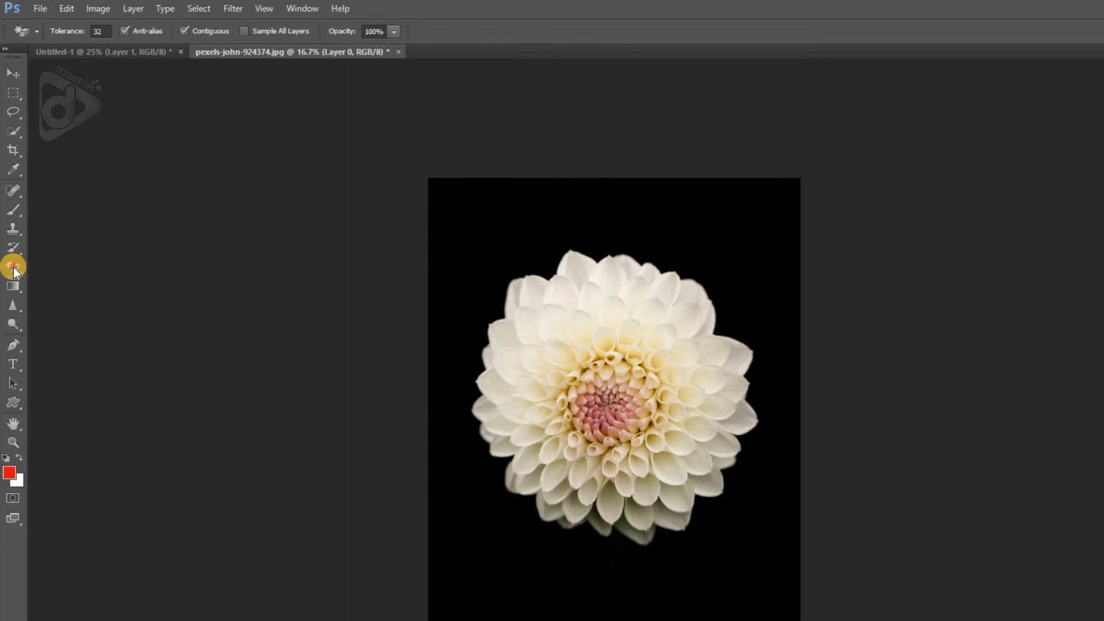
pyautogui.moveTo(12, 265); pyautogui.dragTo(94, 299)
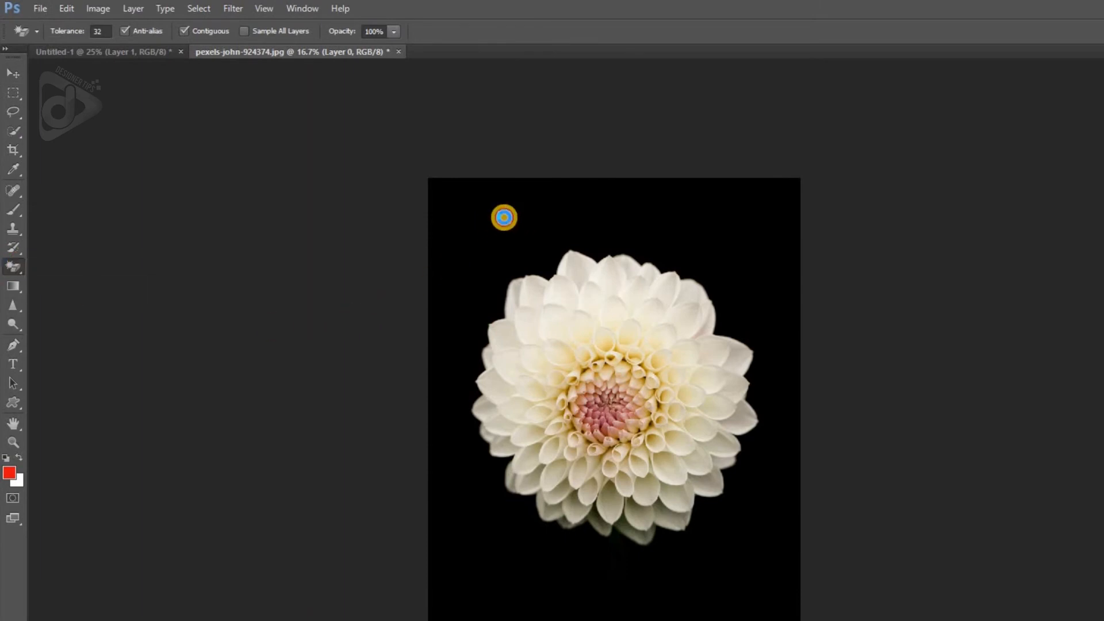
pyautogui.click(503, 218)
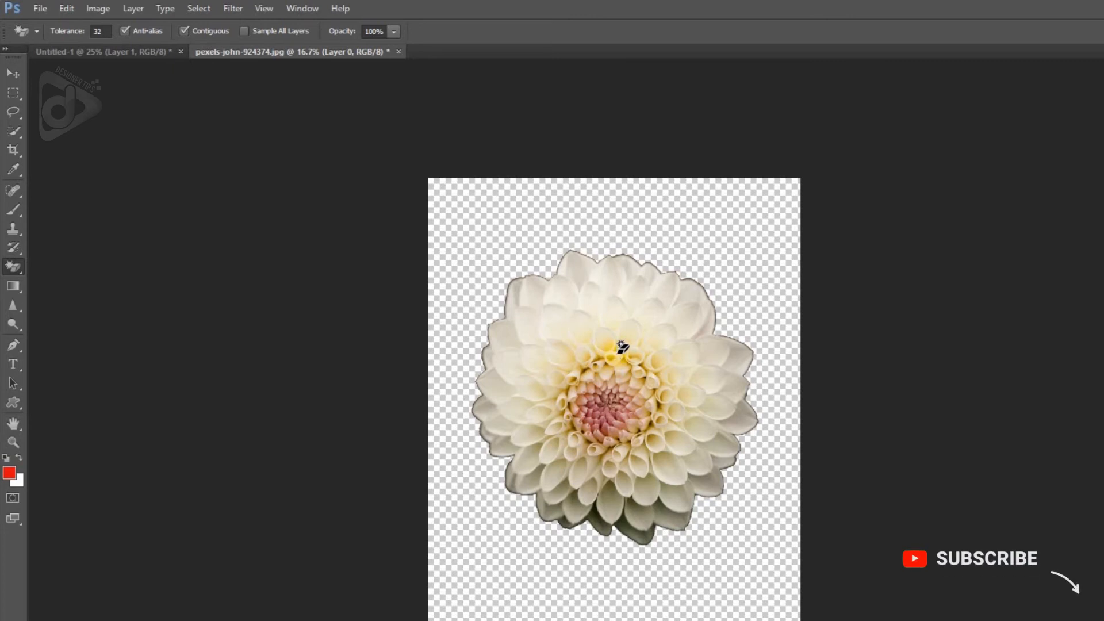
# - Define the cut-out dahlia as a brush preset, keeping the suggested name pexels-john-924374.jpg
pyautogui.press('v')
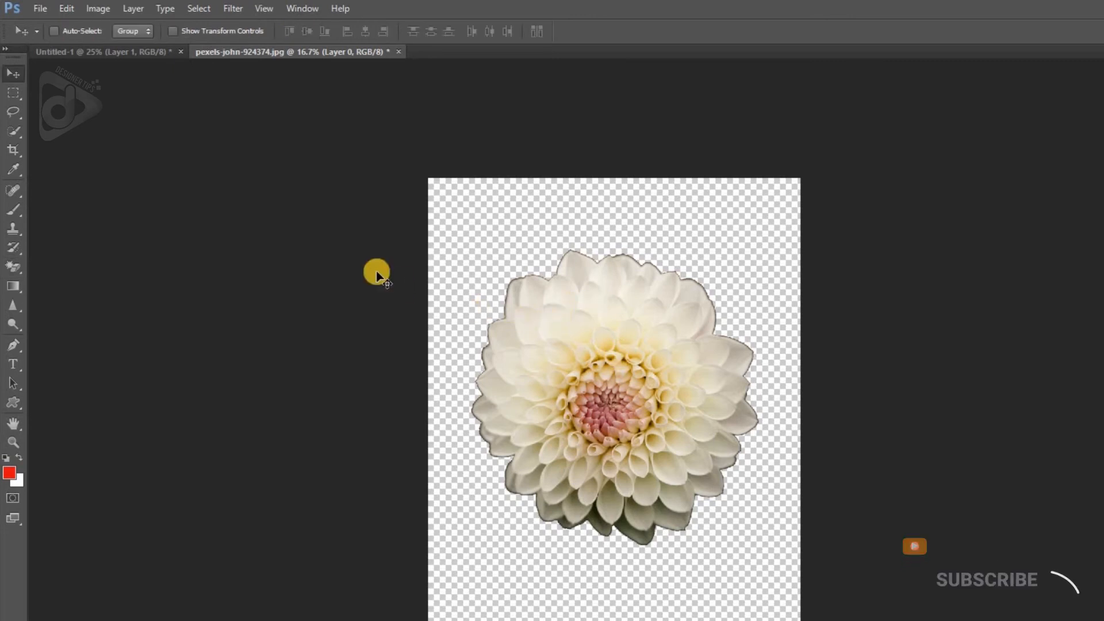
pyautogui.click(66, 10)
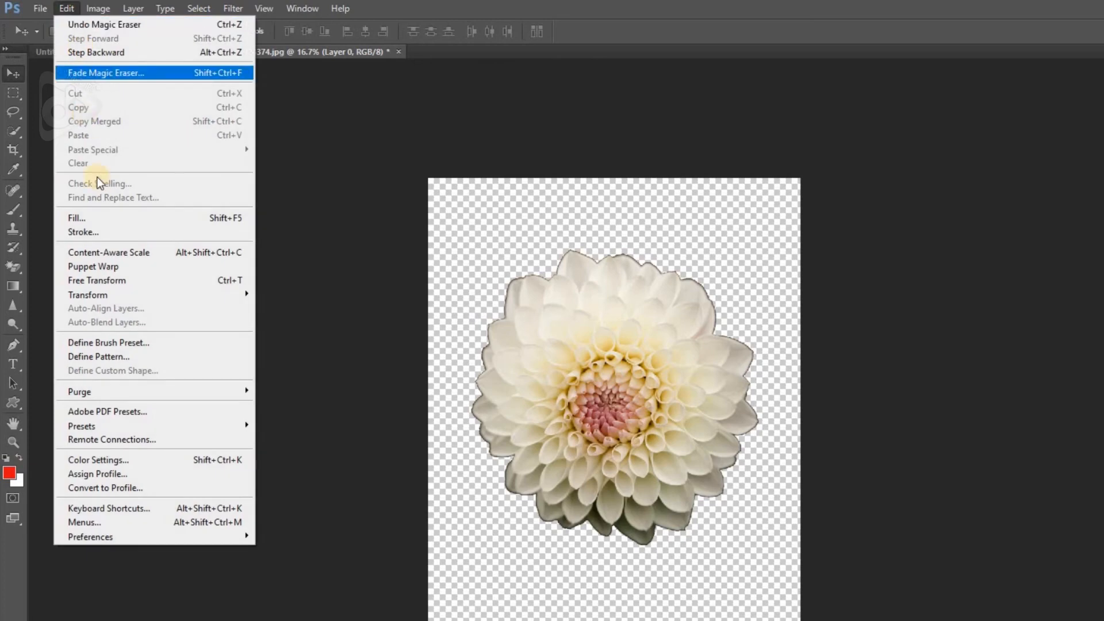
pyautogui.click(123, 342)
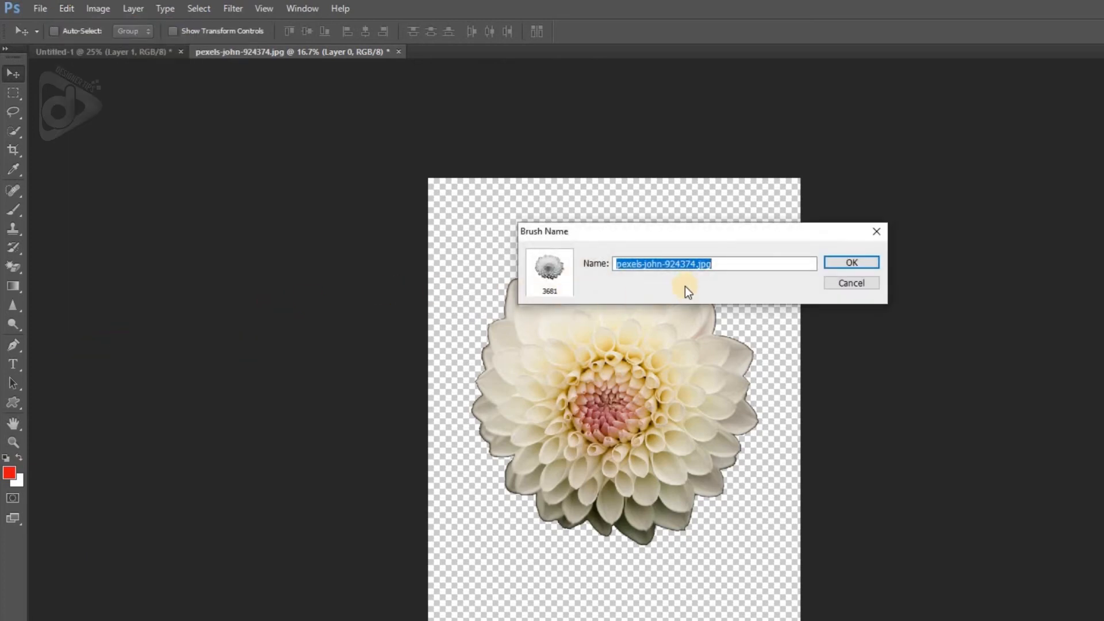
pyautogui.click(846, 265)
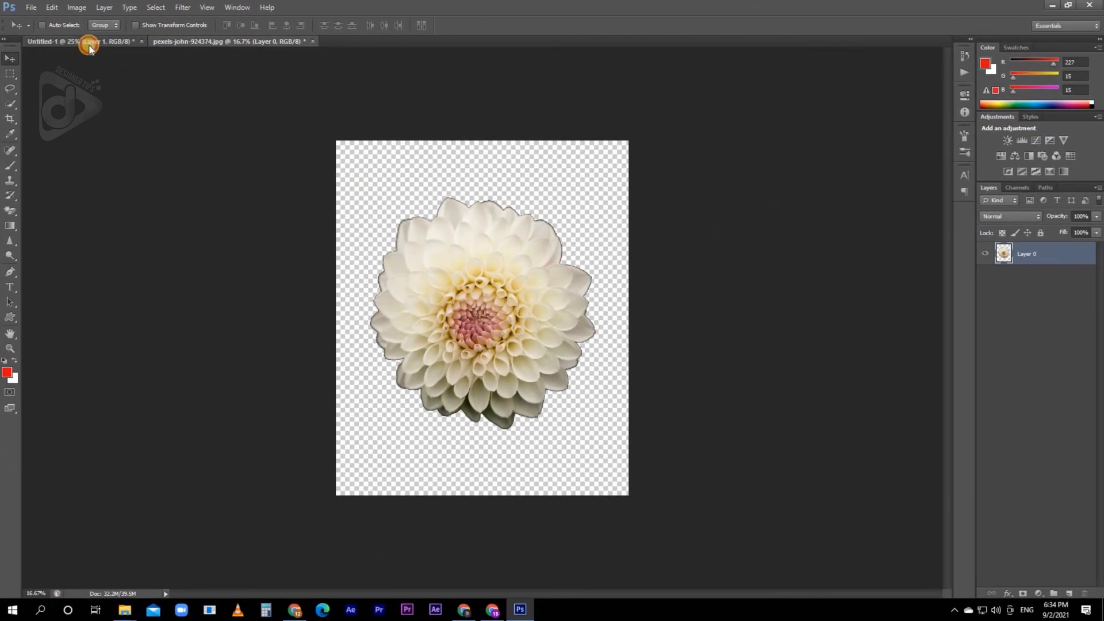
# - Switch to the Untitled-1 document, hide Layer 1 and add a new empty layer above it
pyautogui.click(89, 45)
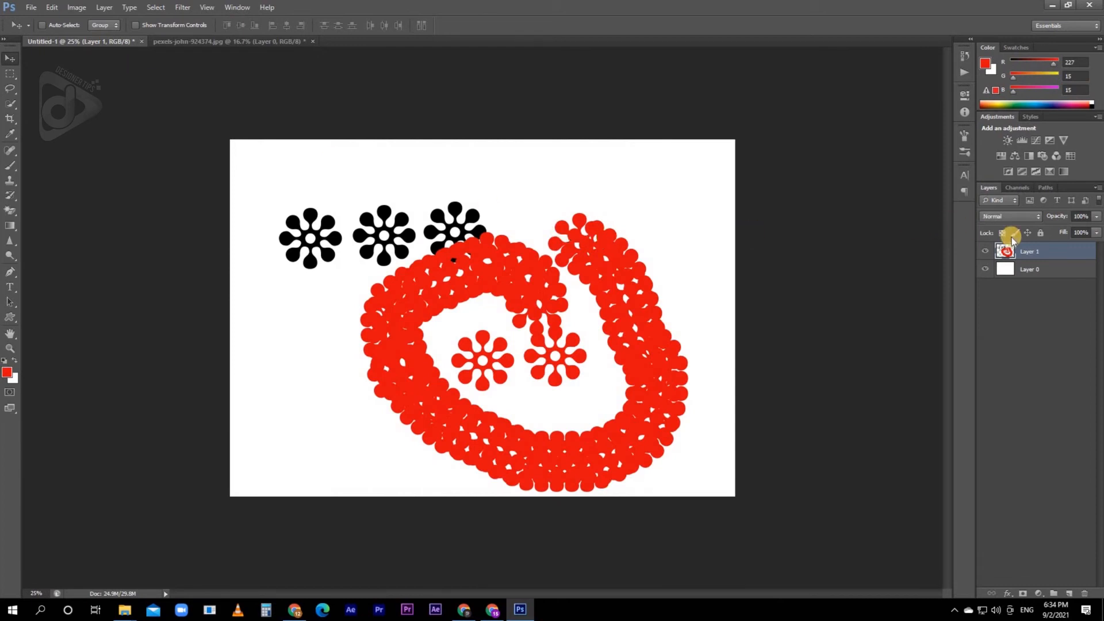
pyautogui.click(985, 251)
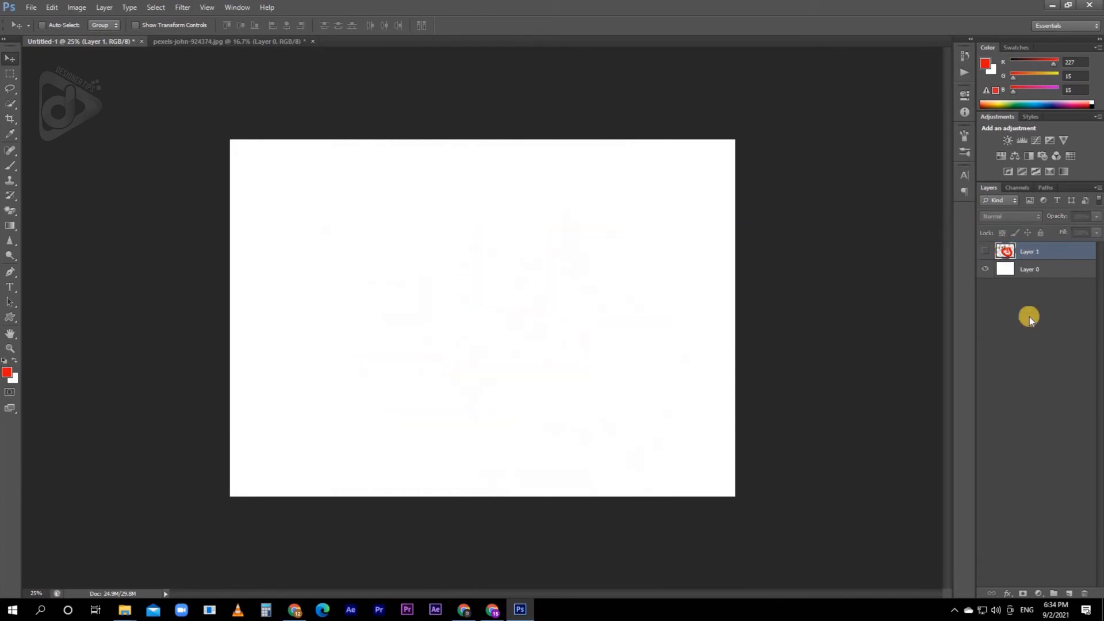
pyautogui.click(1069, 593)
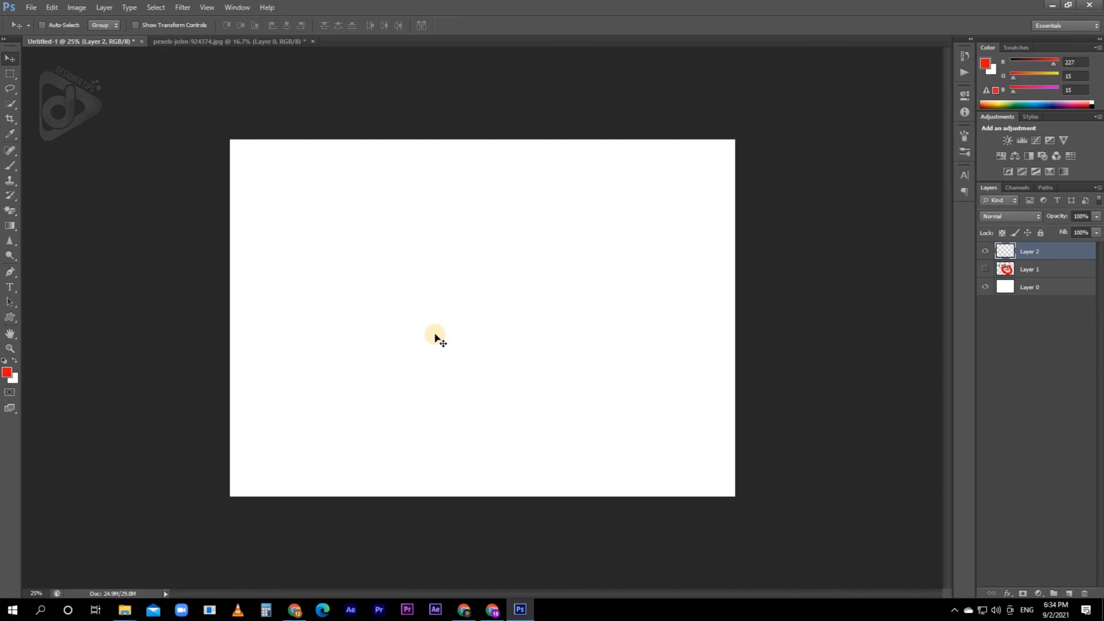
# - Select the 3681 px dahlia brush, reduce its size to 1300 px and stamp one red flower in the canvas's upper-left area
pyautogui.press('b')
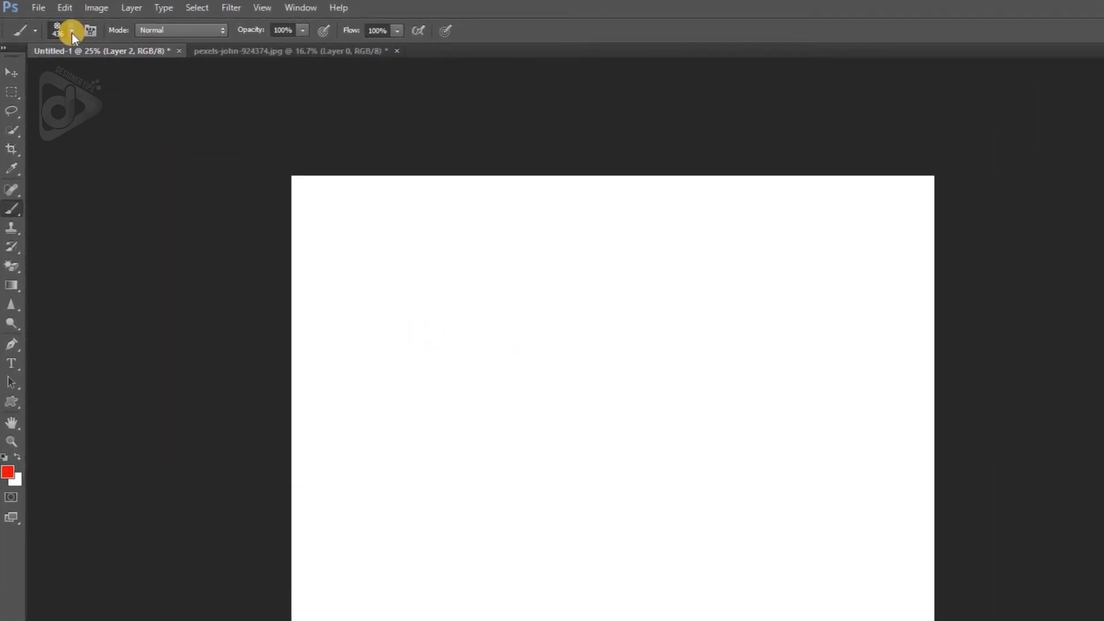
pyautogui.click(71, 33)
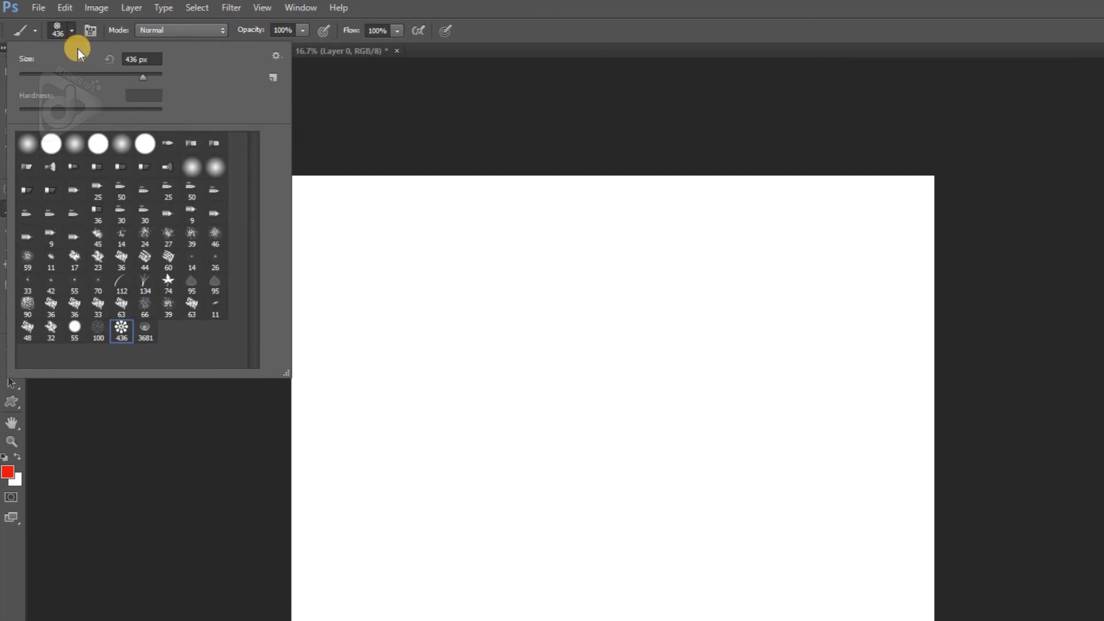
pyautogui.click(142, 332)
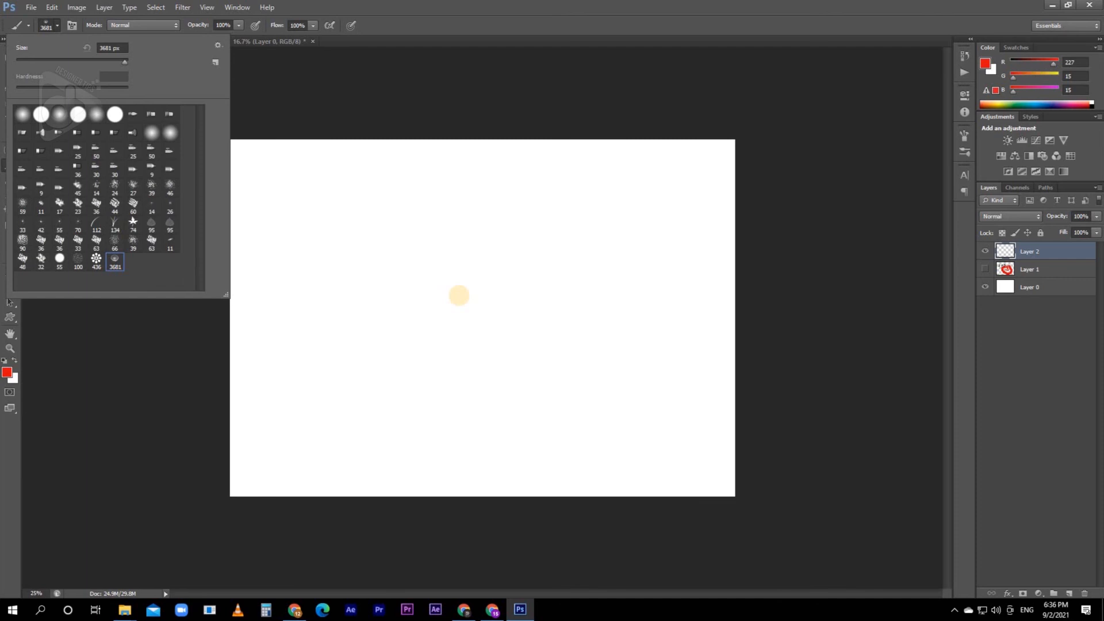
pyautogui.press('Escape')
pyautogui.press('[')
pyautogui.press('[')
pyautogui.press('[')
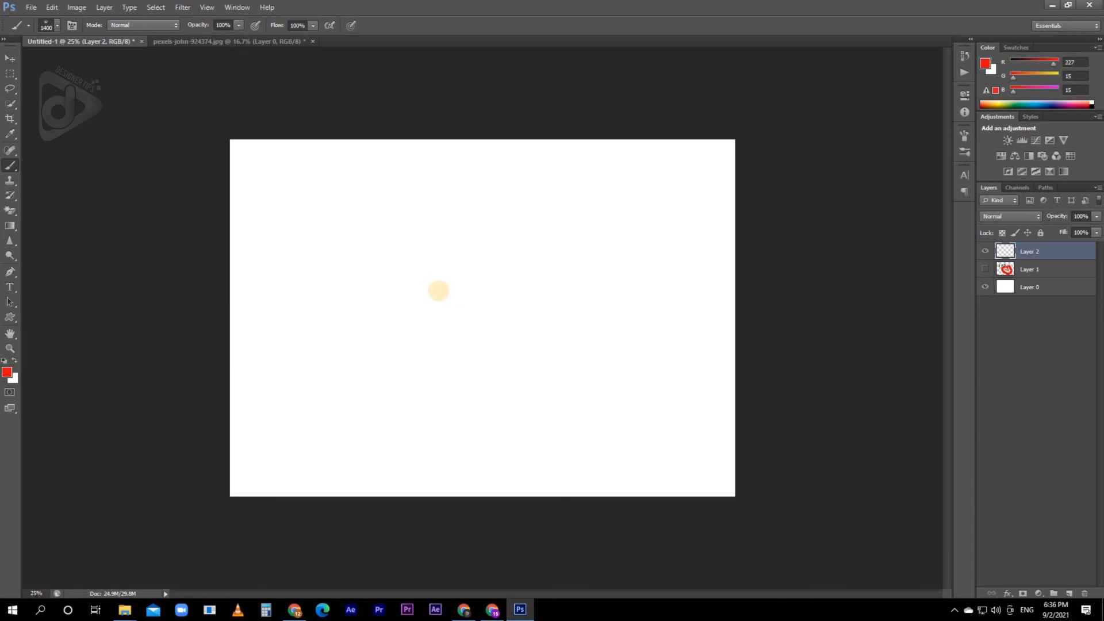
pyautogui.click(310, 240)
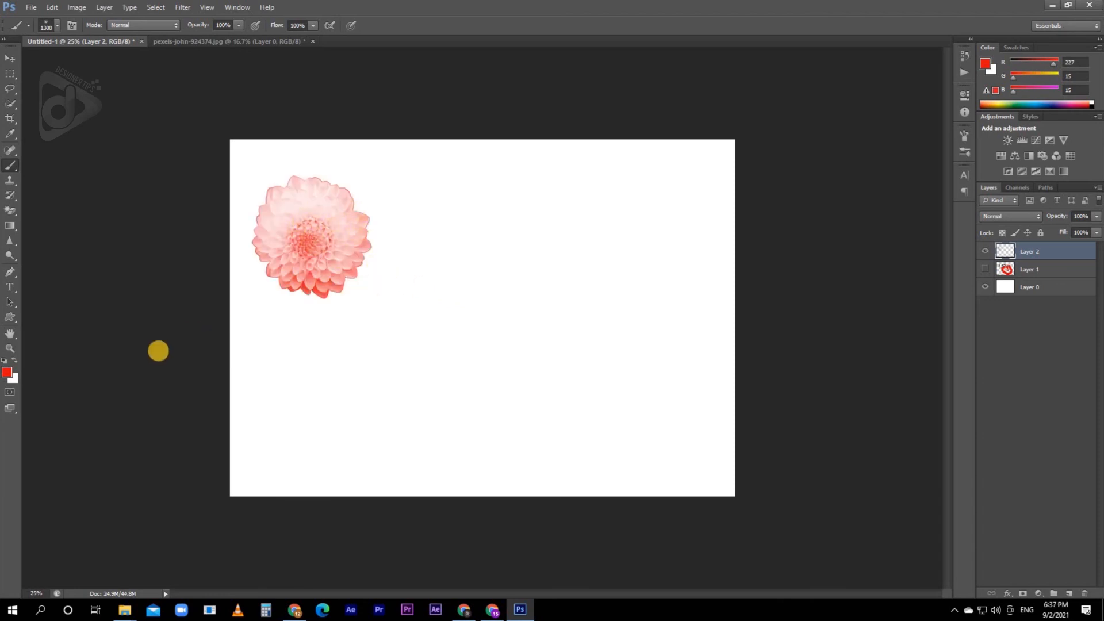
# - Change the foreground color to a medium blue with RGB values 11, 63, 183
pyautogui.click(8, 373)
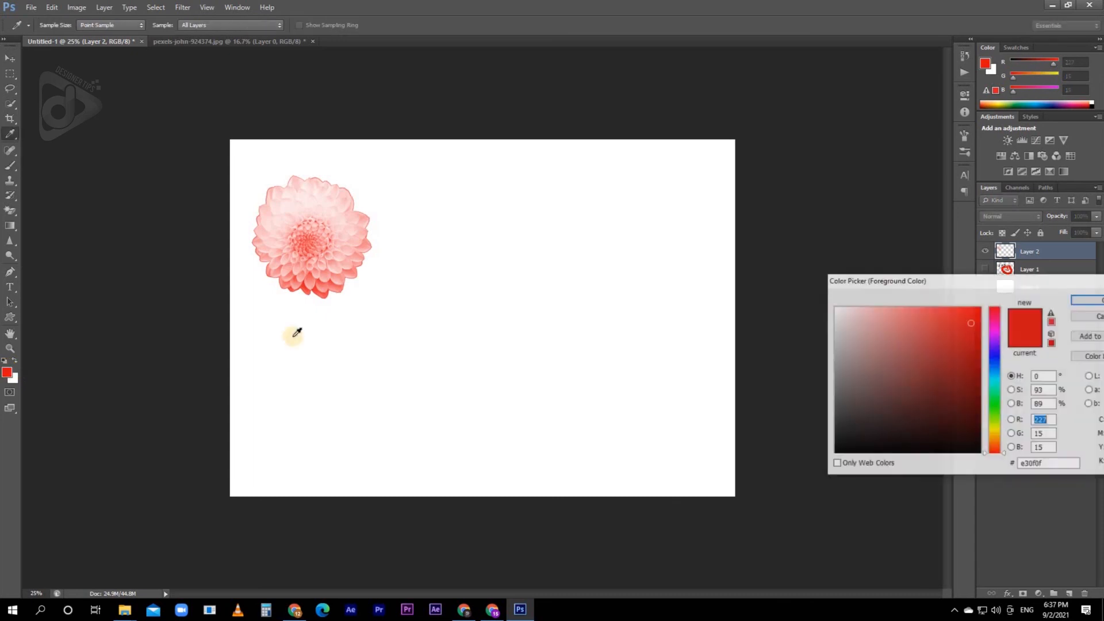
pyautogui.click(997, 363)
pyautogui.click(972, 348)
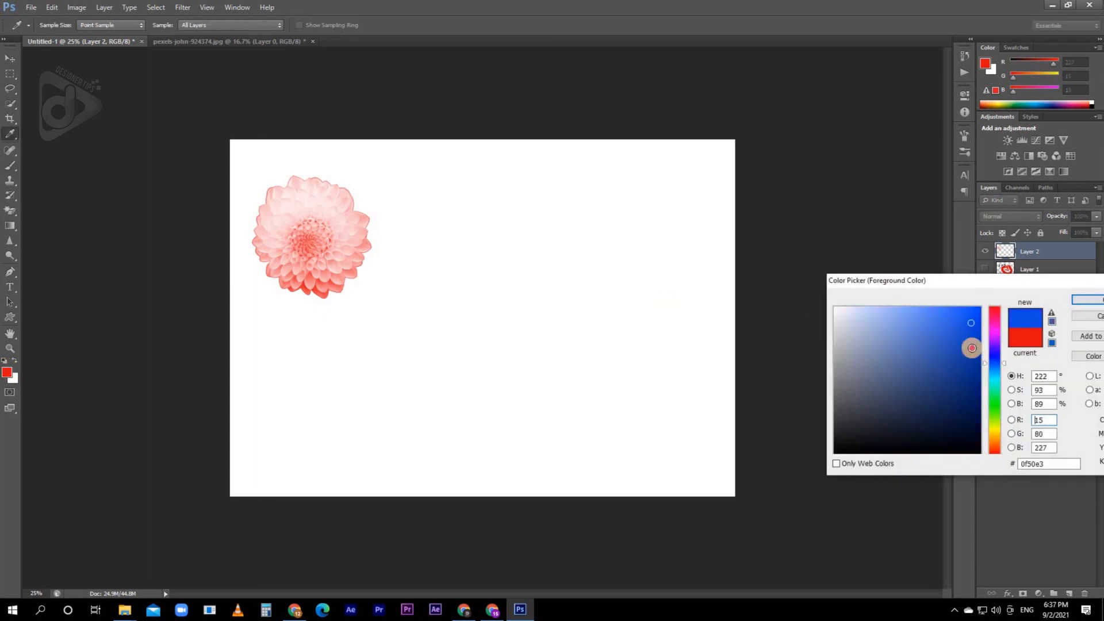
pyautogui.click(1087, 299)
# - Stamp four blue dahlias with the brush in an arc from the canvas's upper right down to its lower left
pyautogui.press('b')
pyautogui.click(562, 242)
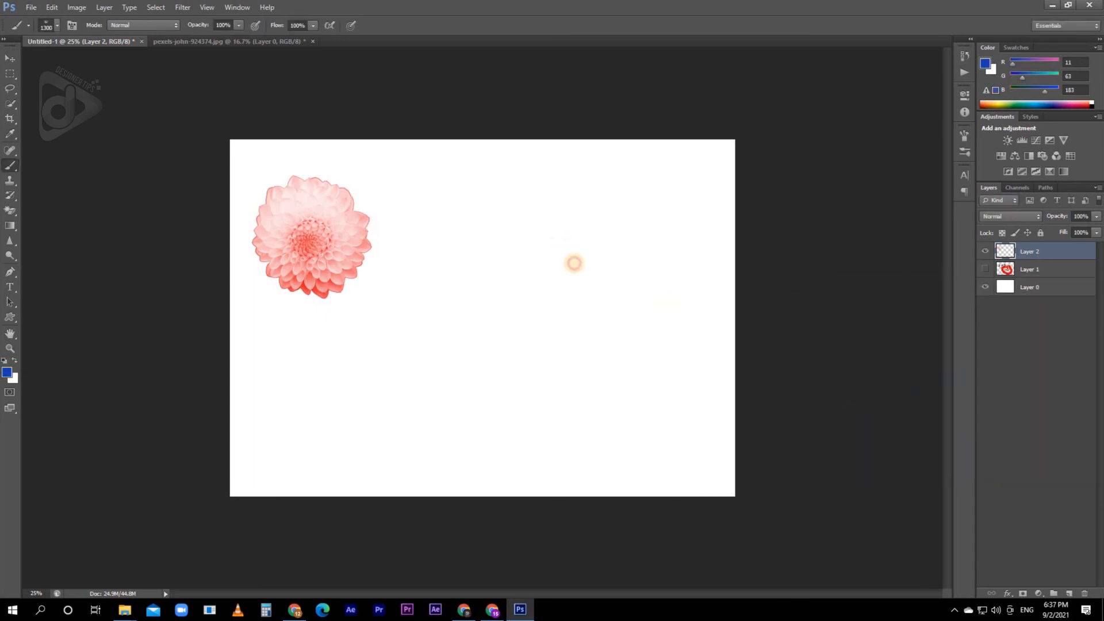
pyautogui.click(612, 342)
pyautogui.click(497, 417)
pyautogui.click(368, 408)
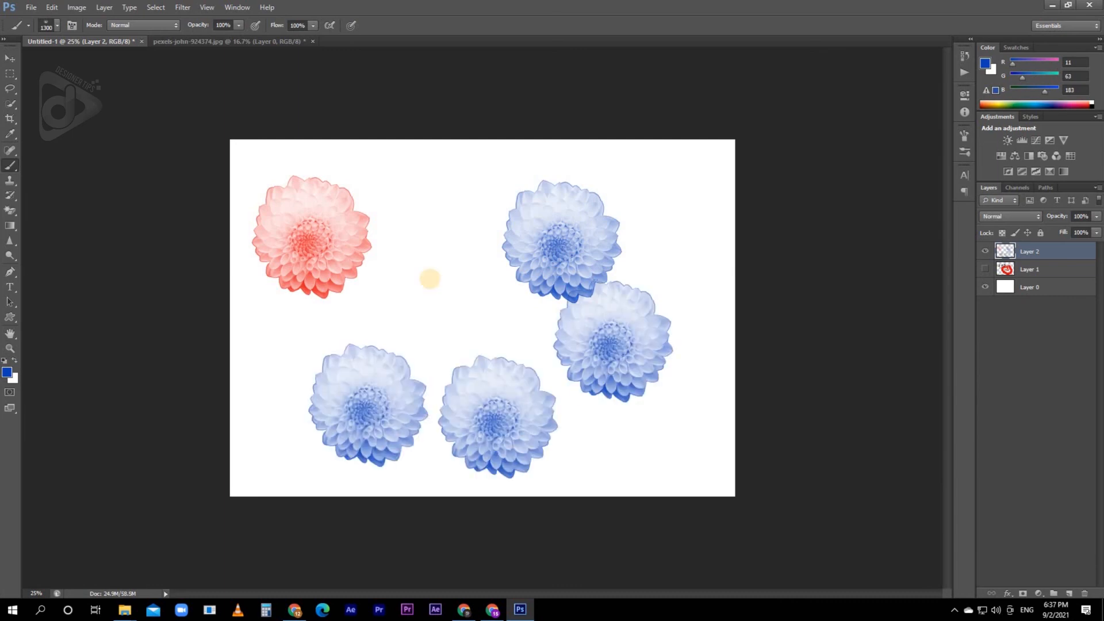